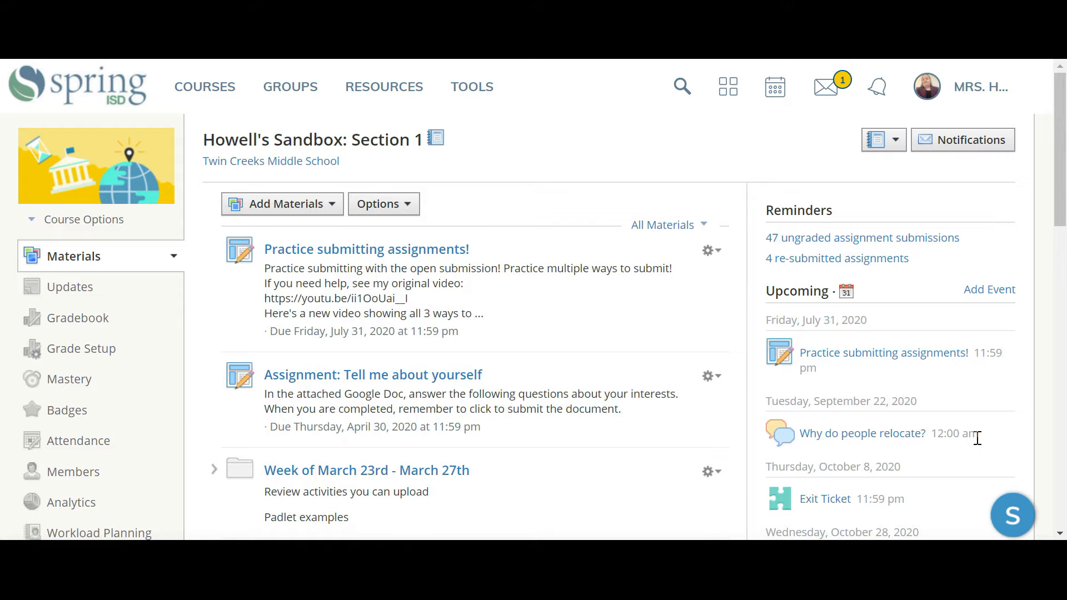
- Open the "Why do people relocate?" discussion from the upcoming events and review its prompt and student posts
scroll(981, 440, "down", 2)
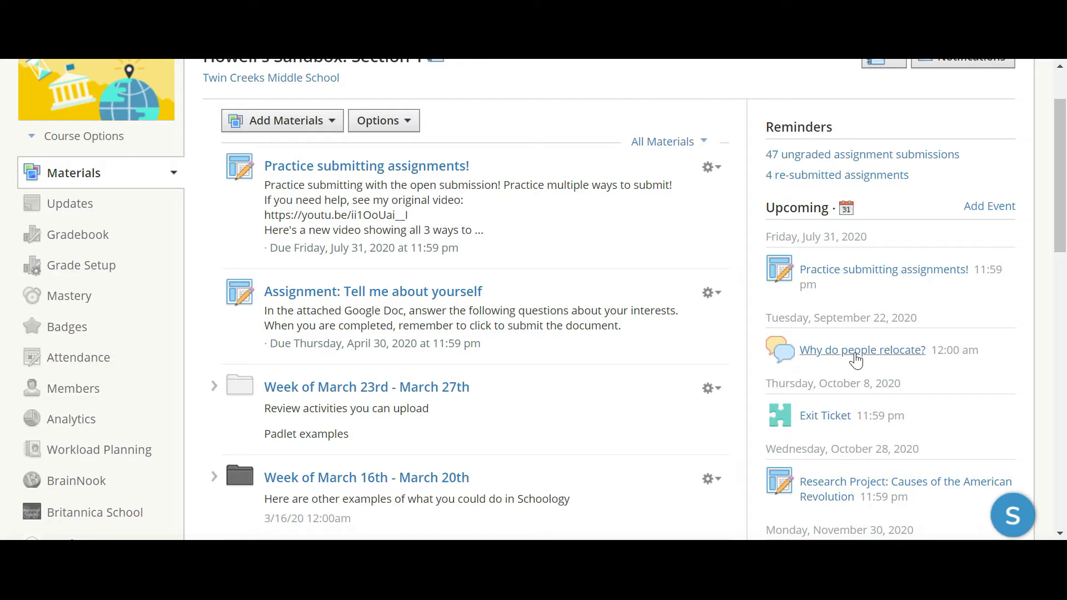
left_click(854, 356)
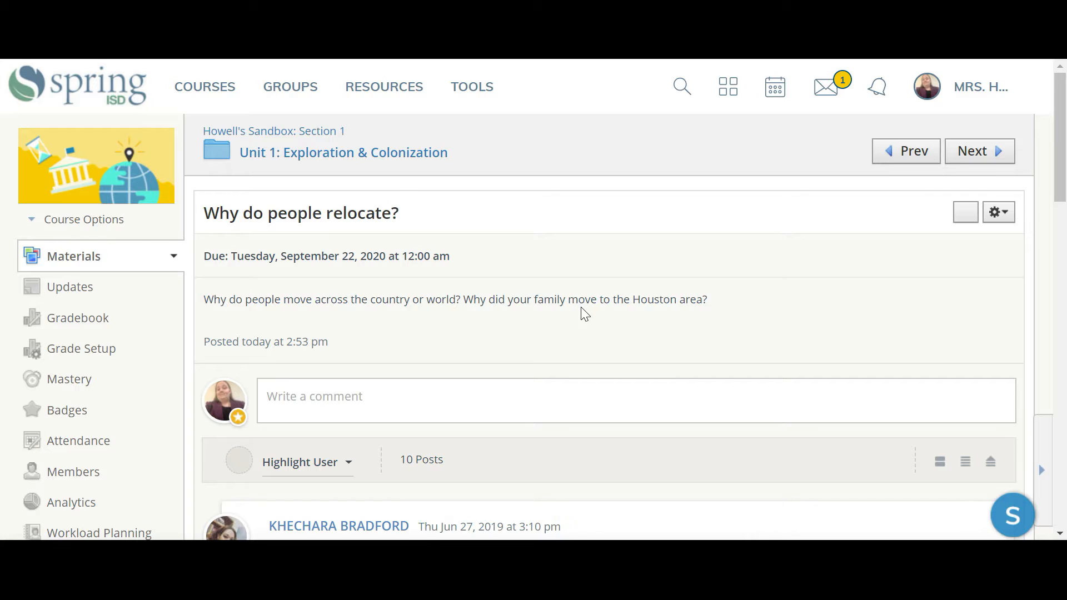
scroll(824, 311, "down", 2)
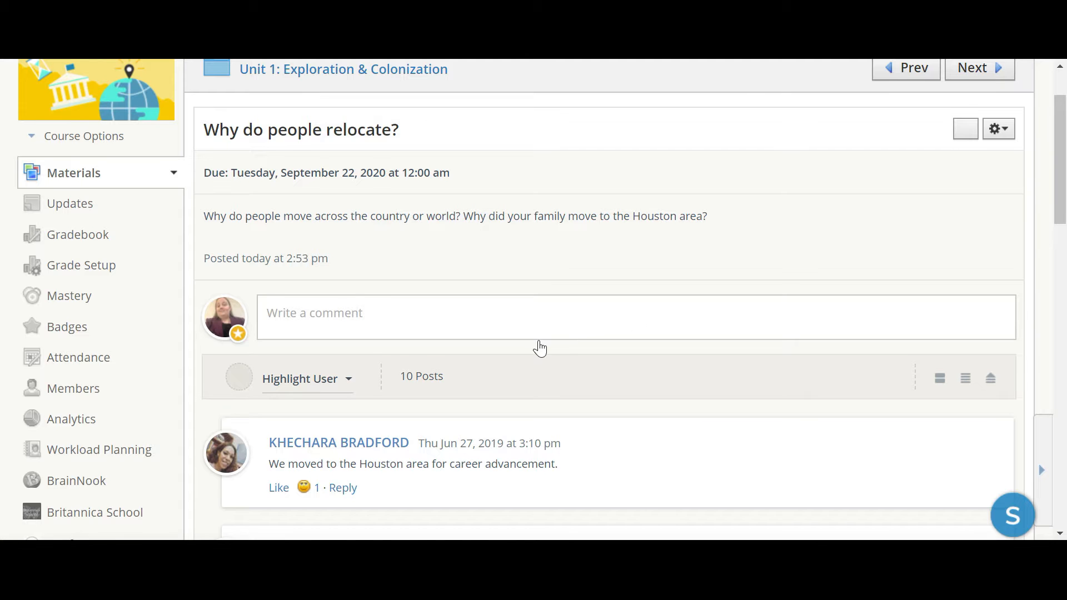
scroll(538, 348, "down", 3)
scroll(554, 375, "down", 1)
scroll(554, 376, "up", 3)
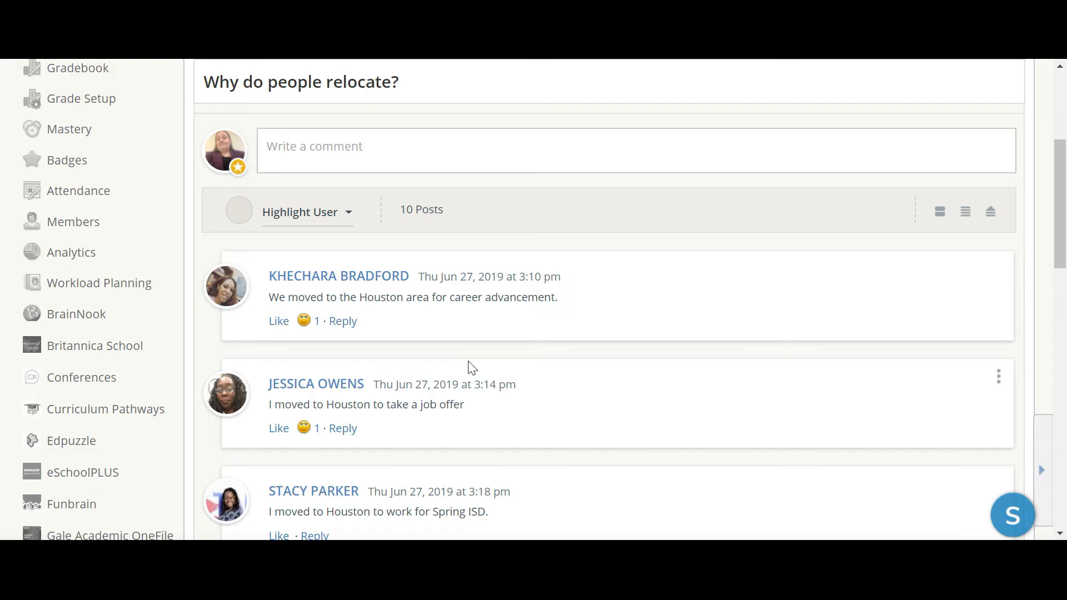
scroll(469, 369, "down", 1)
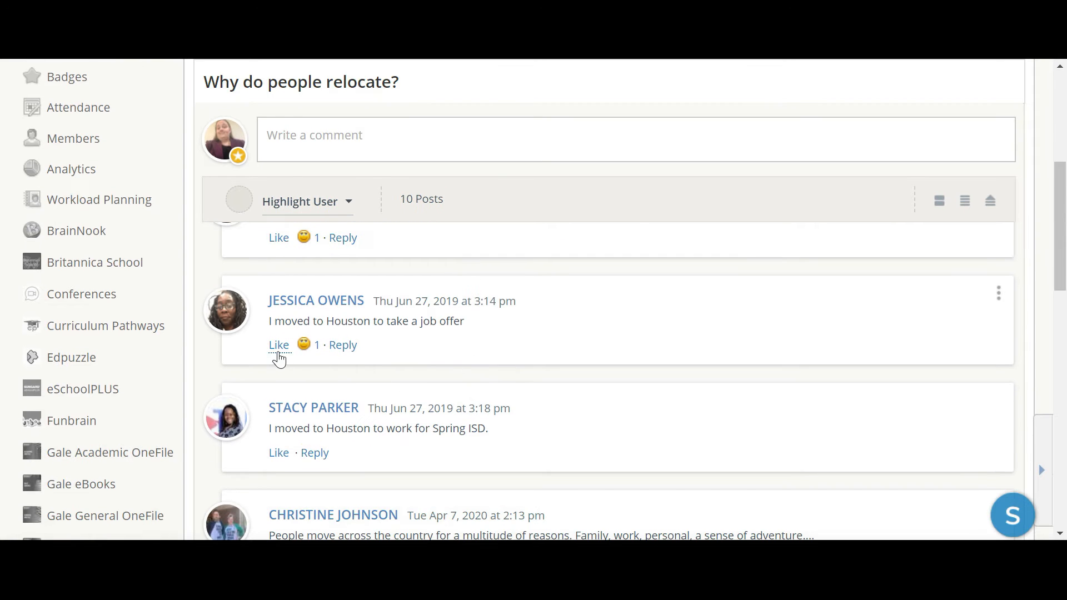
- Examine the reply editor on the "job offer" post and the edit and delete options on the post below it
left_click(343, 346)
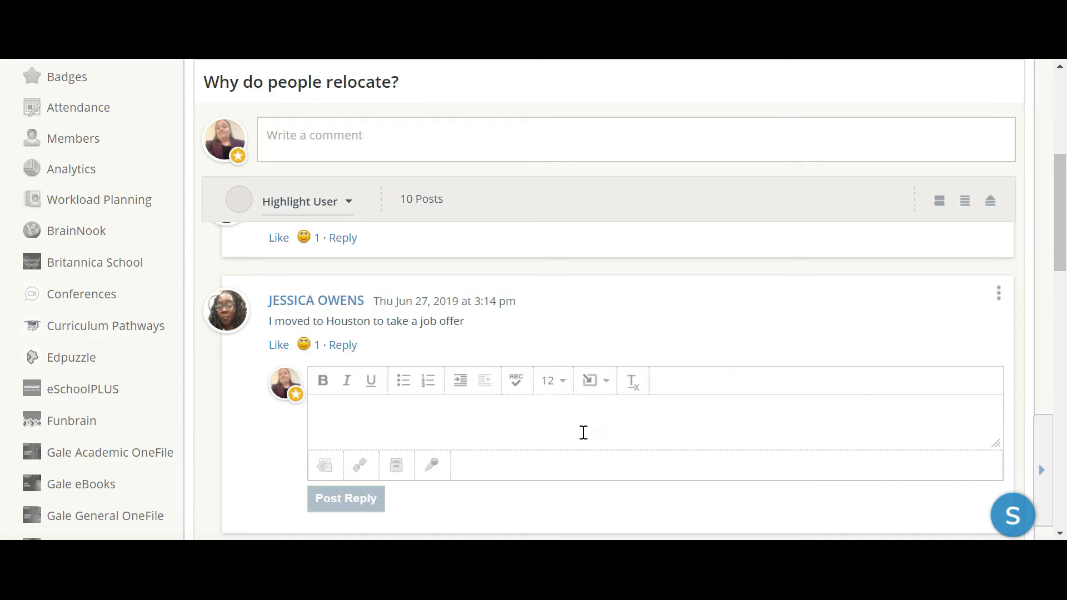
scroll(587, 429, "down", 2)
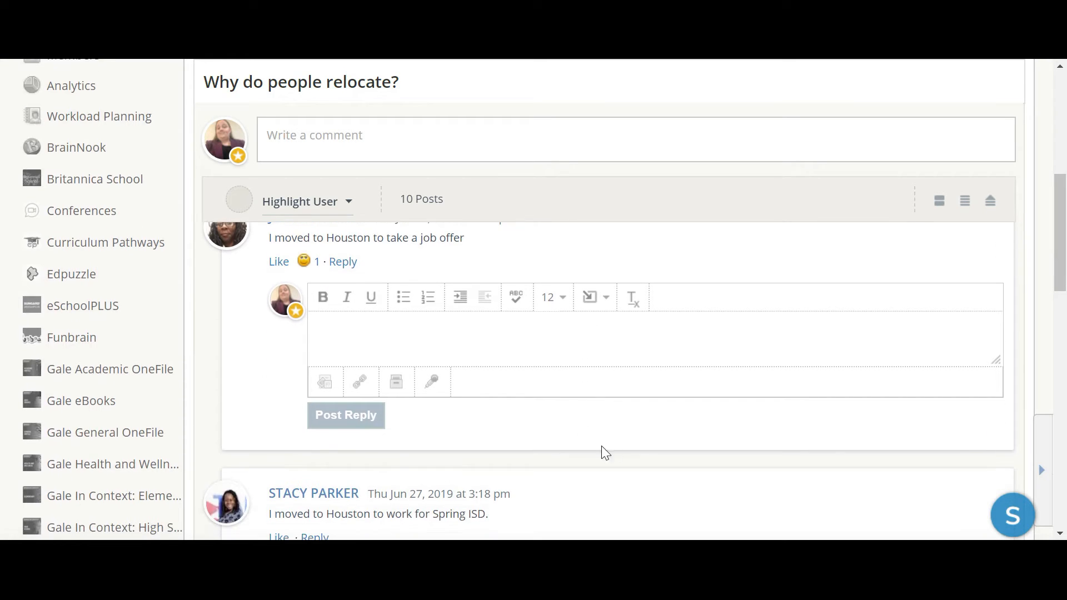
scroll(606, 449, "down", 2)
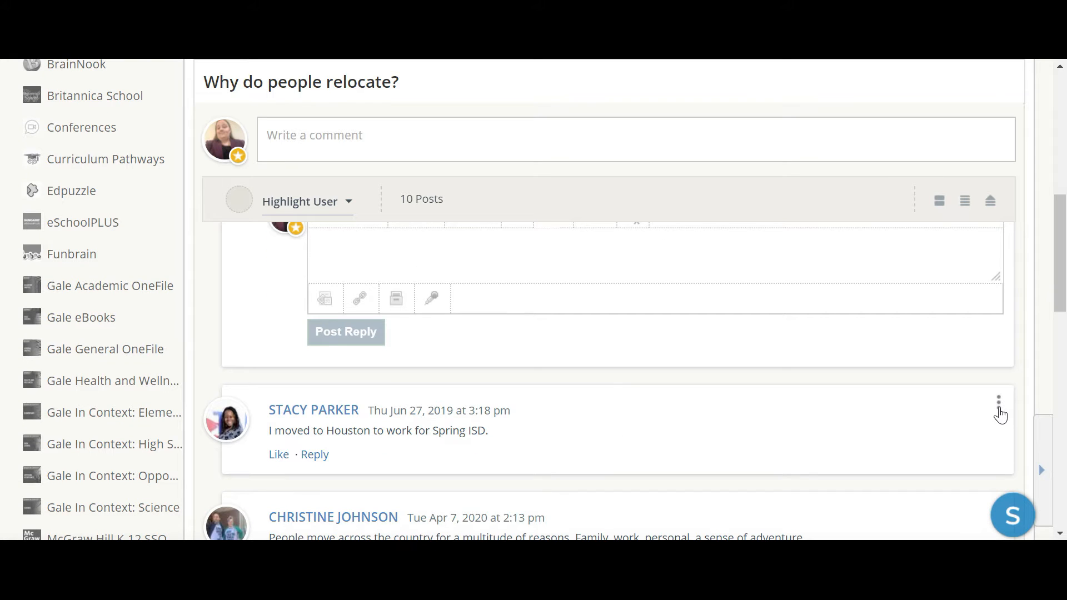
left_click(999, 403)
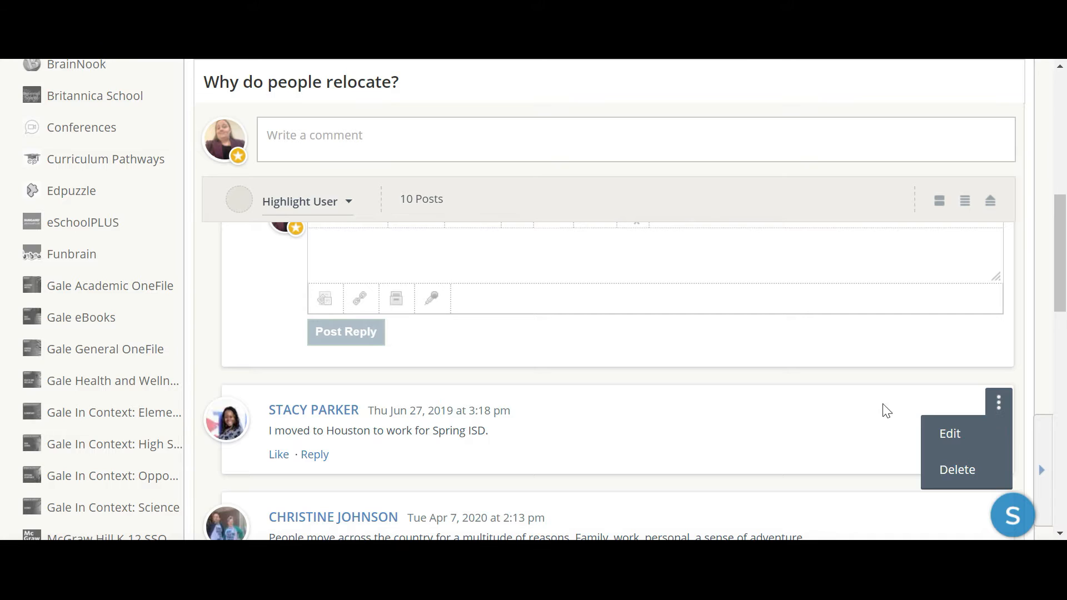
left_click(655, 382)
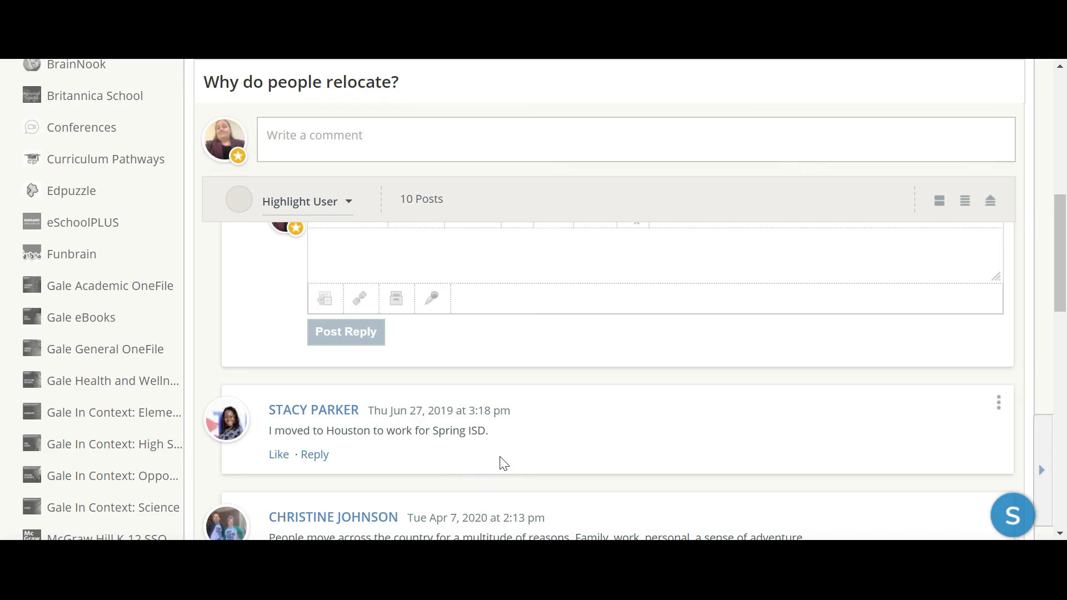
- Return to the course materials and start a new discussion titled "Colonial America"
scroll(498, 462, "up", 10)
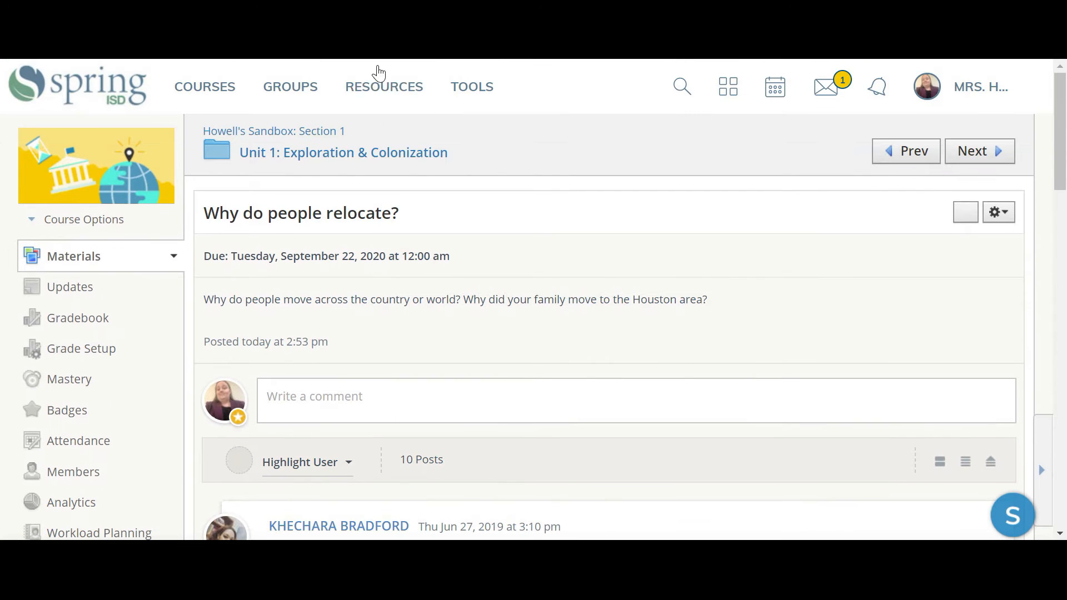
left_click(291, 132)
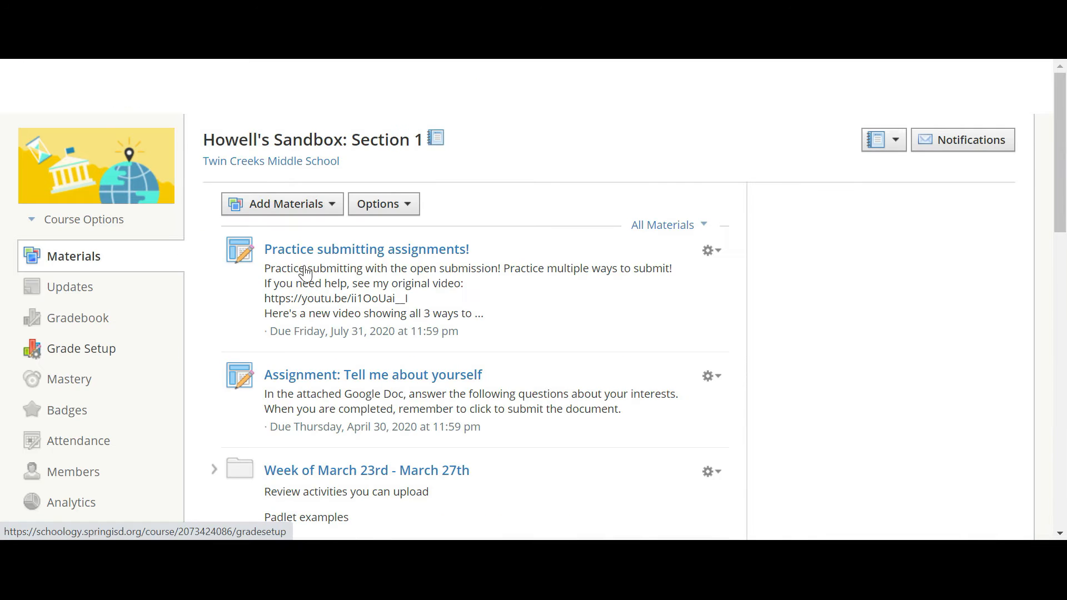
left_click(316, 207)
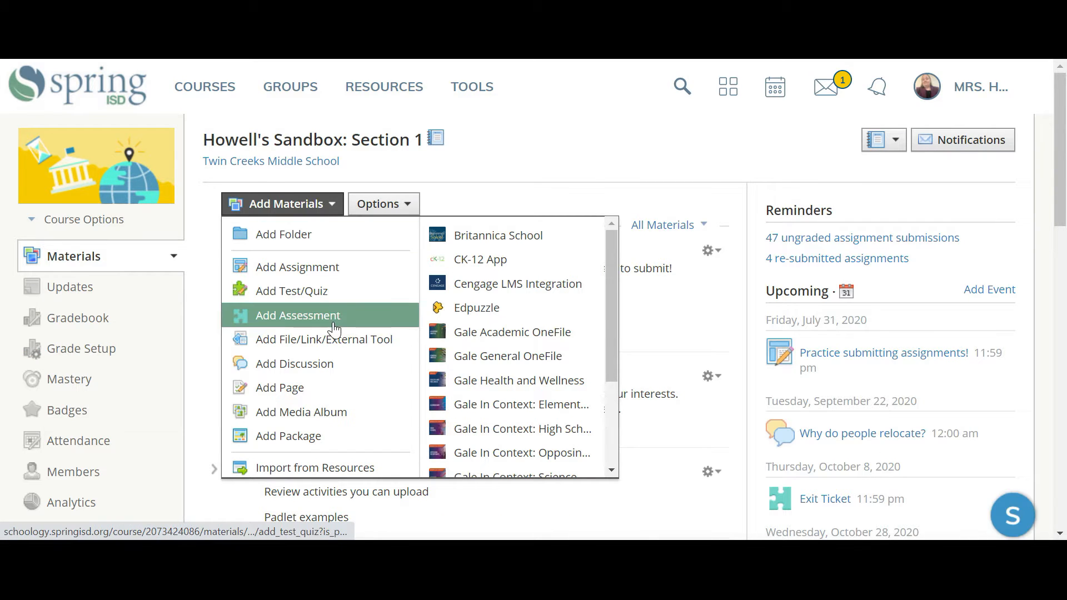
left_click(327, 371)
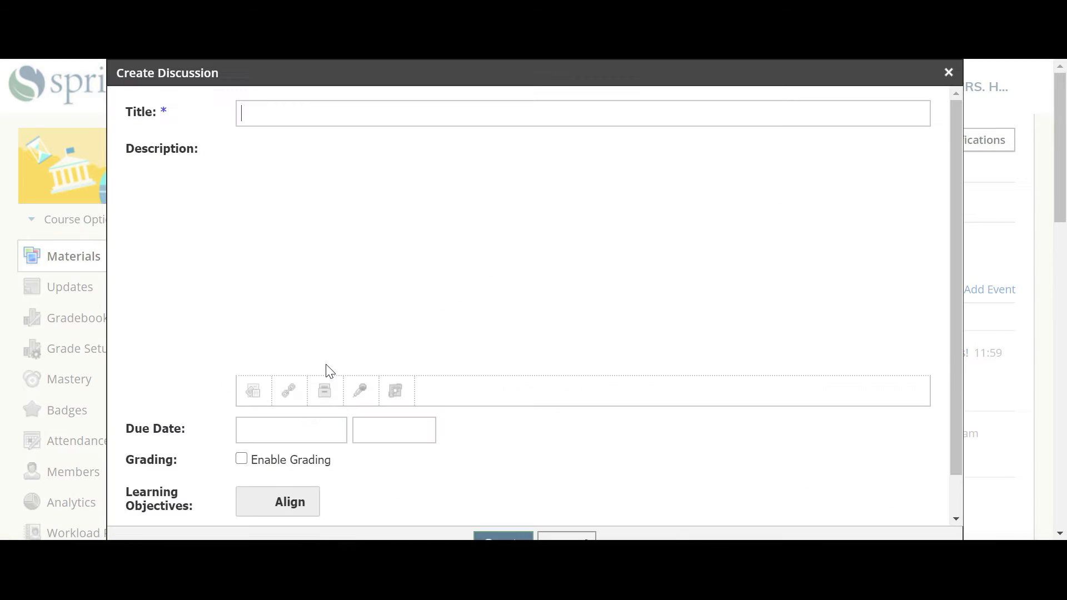
left_click(339, 112)
type("Colo")
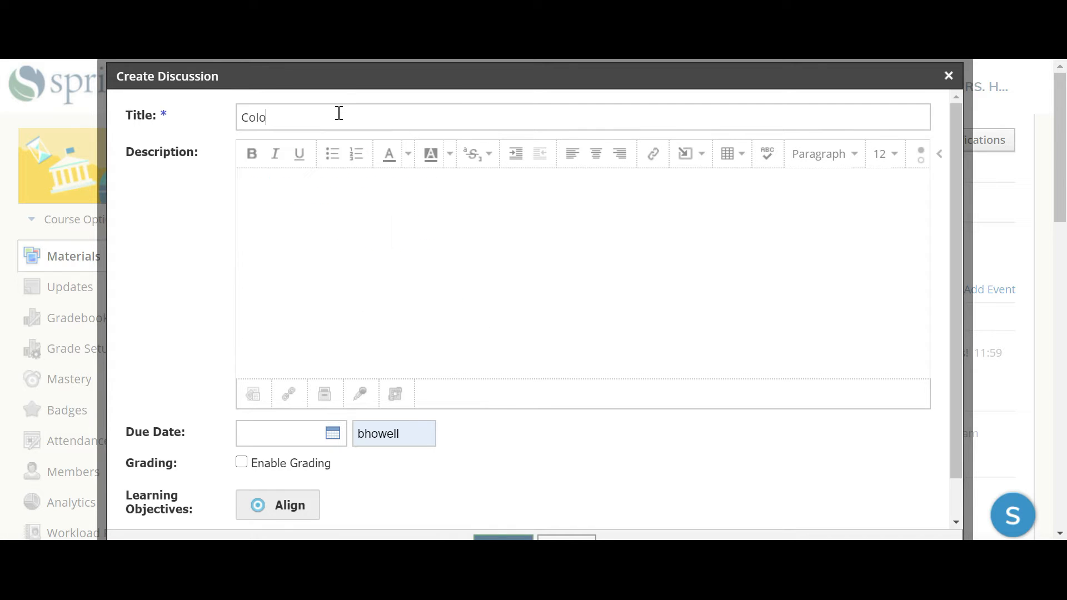
type("nial America")
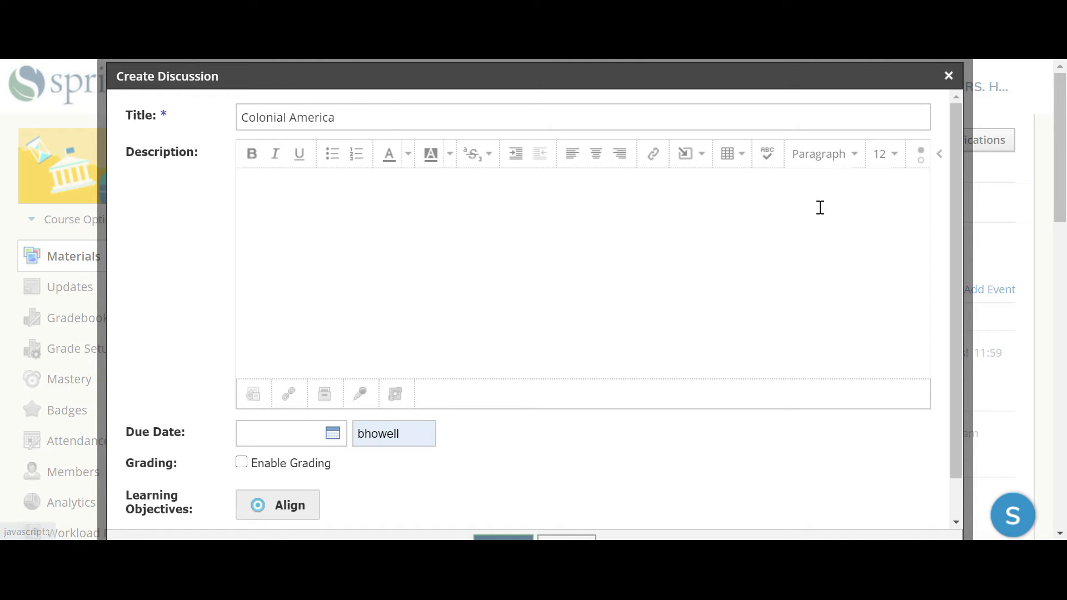
- Search YouTube from the description editor for "The history of colonial america flocabulary"
left_click(703, 156)
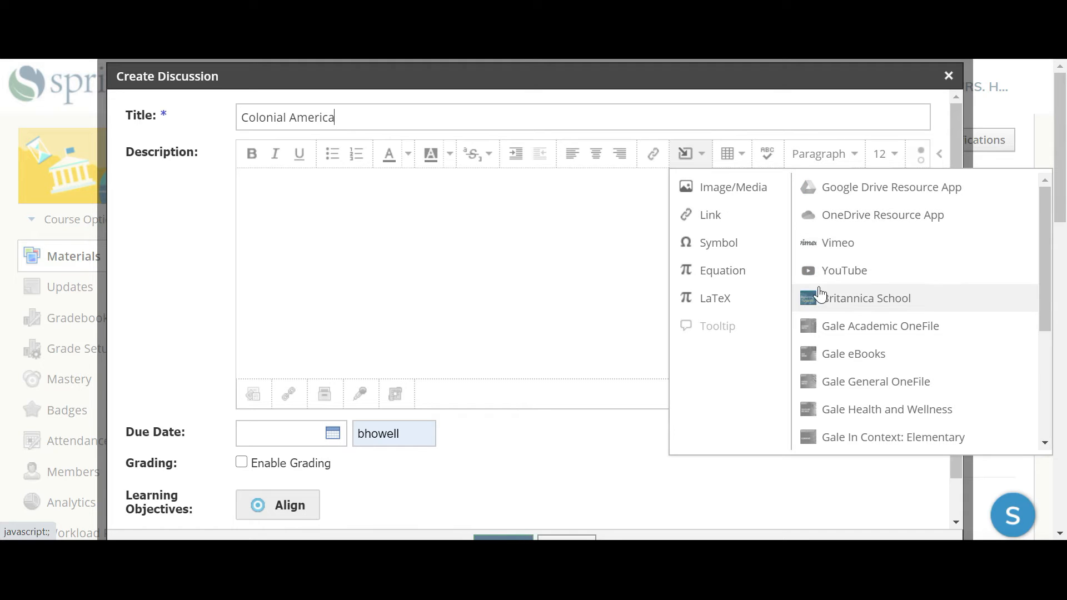
left_click(879, 279)
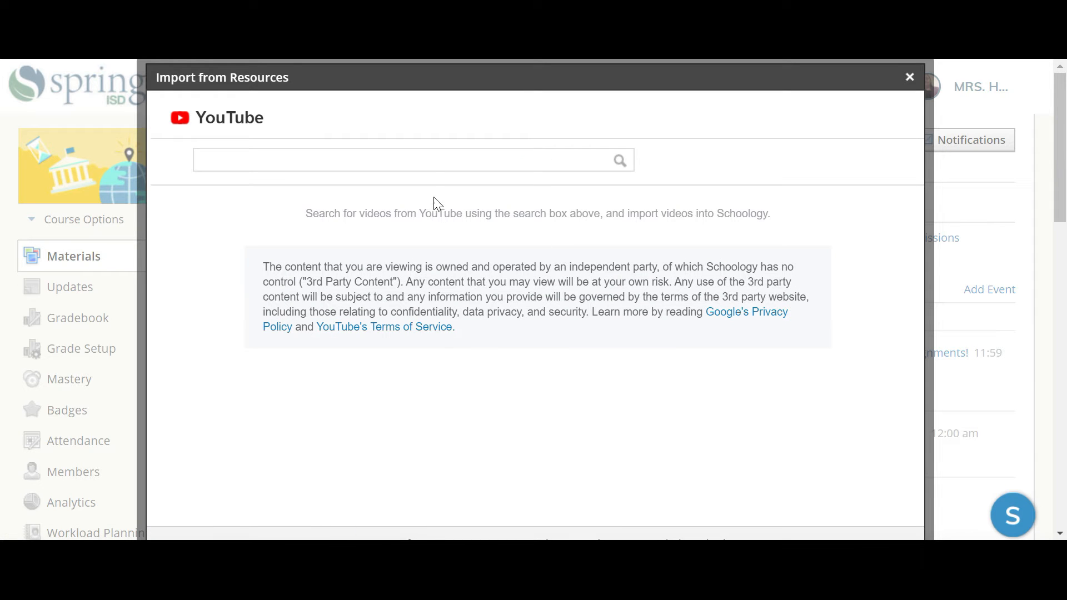
left_click(431, 165)
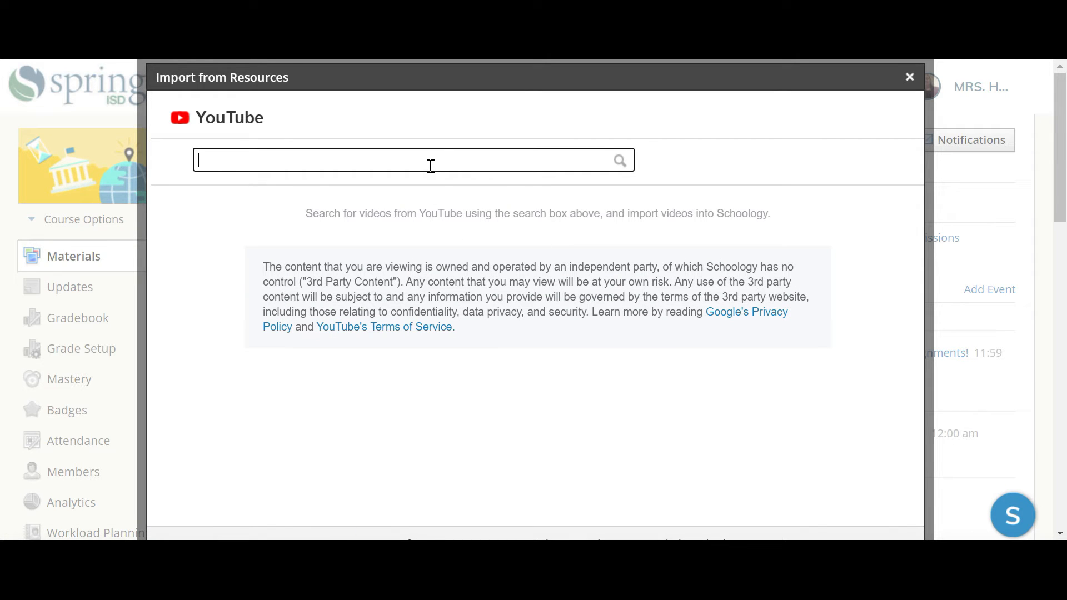
type("The history of colonial a")
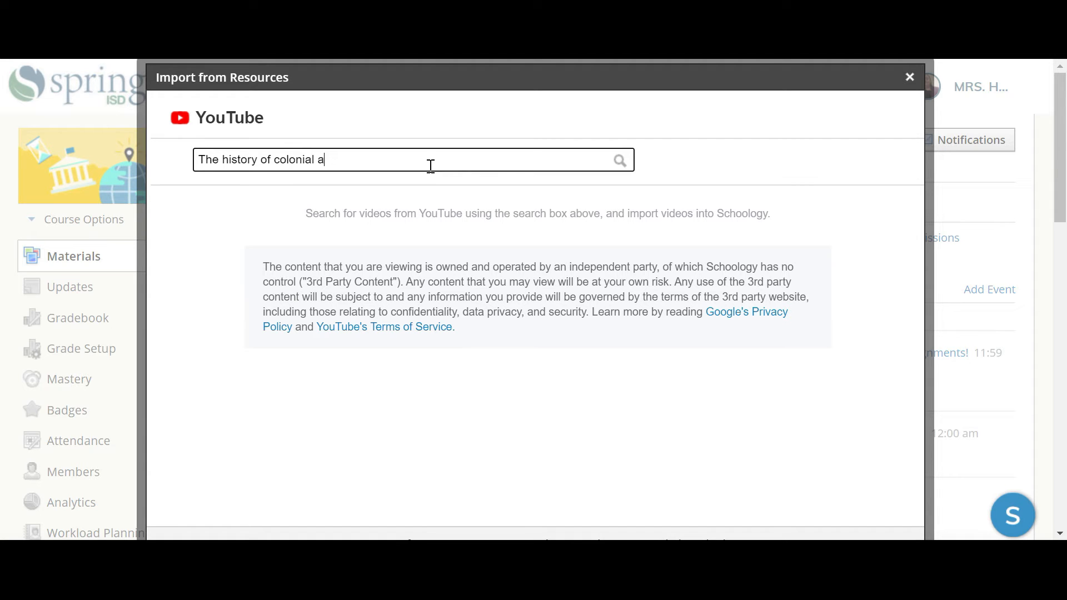
type("merica flocabuul")
type("ar")
type("y")
key("Return")
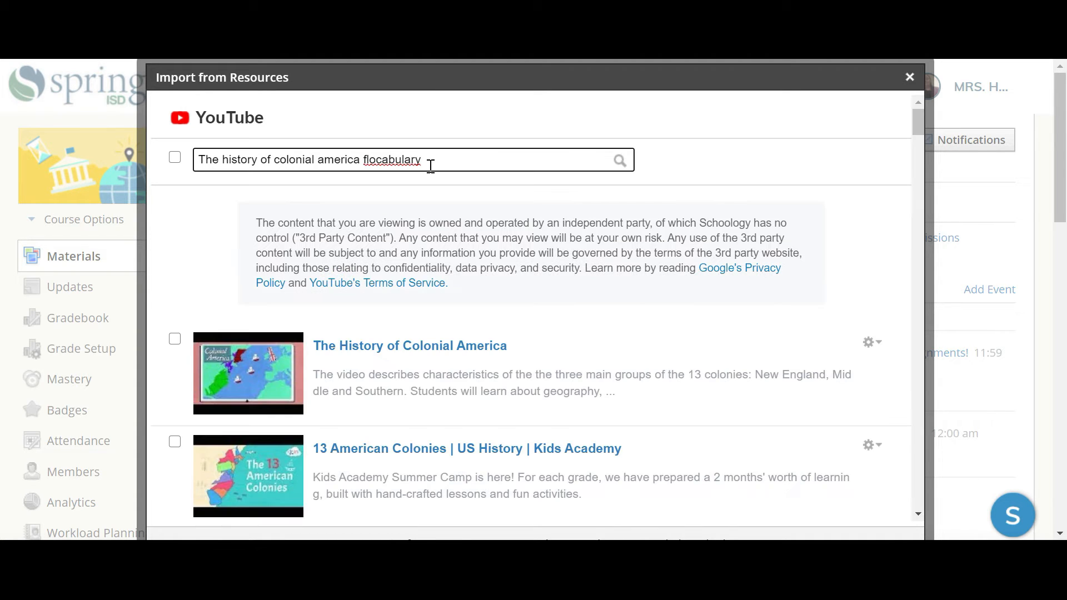
- Import the YouTube video "The History of Colonial America" into the discussion description
left_click(175, 340)
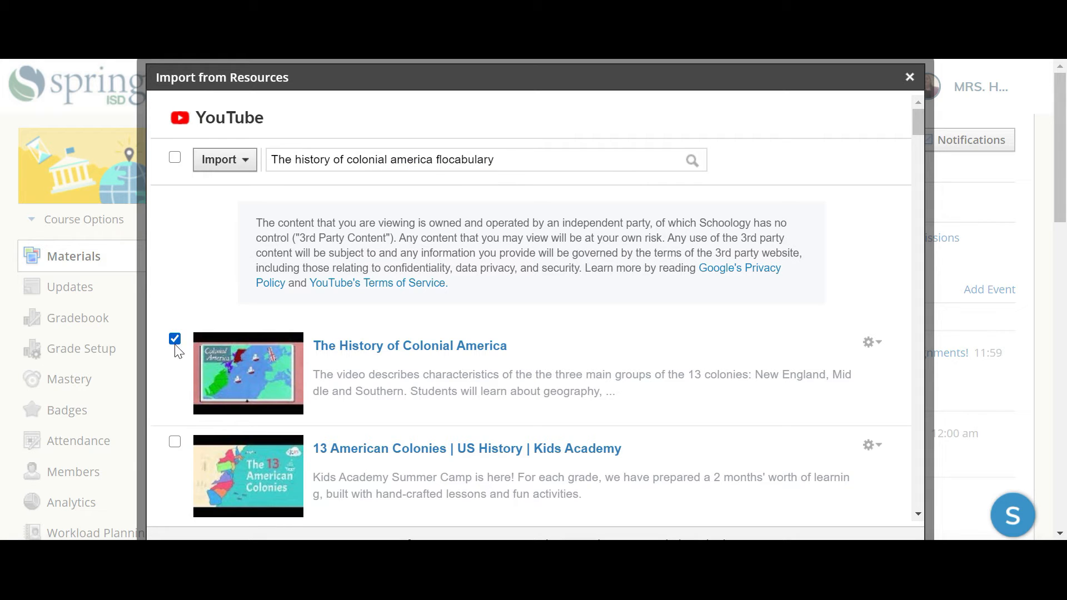
left_click(241, 161)
left_click(244, 214)
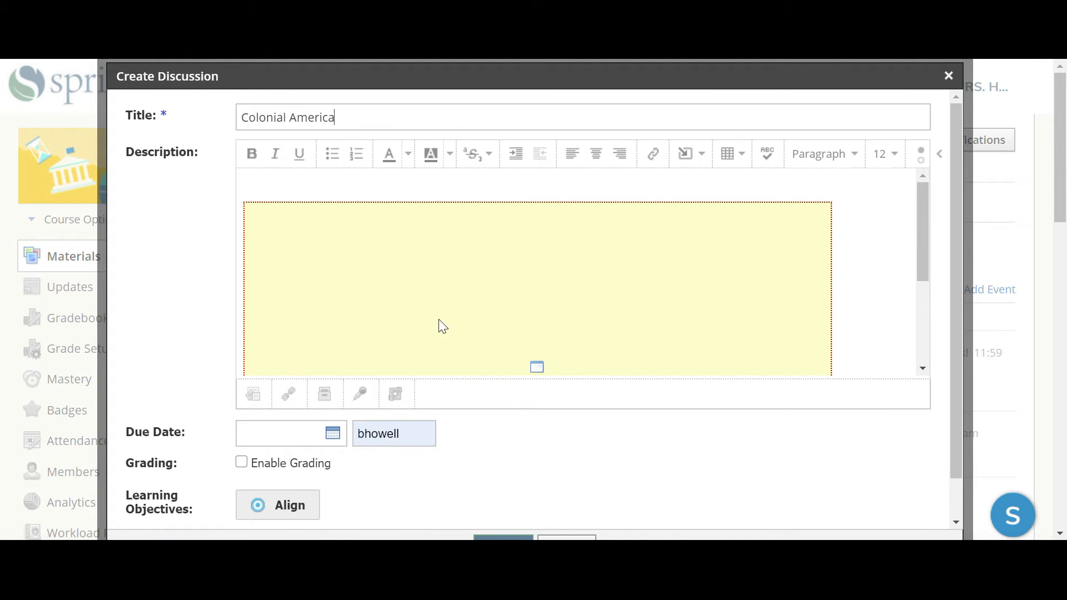
- Below the video, add the bold instruction to answer in complete sentences, plus questions on the region settled for religious reasons and where to farm cash crops
left_click_drag(922, 262, 901, 374)
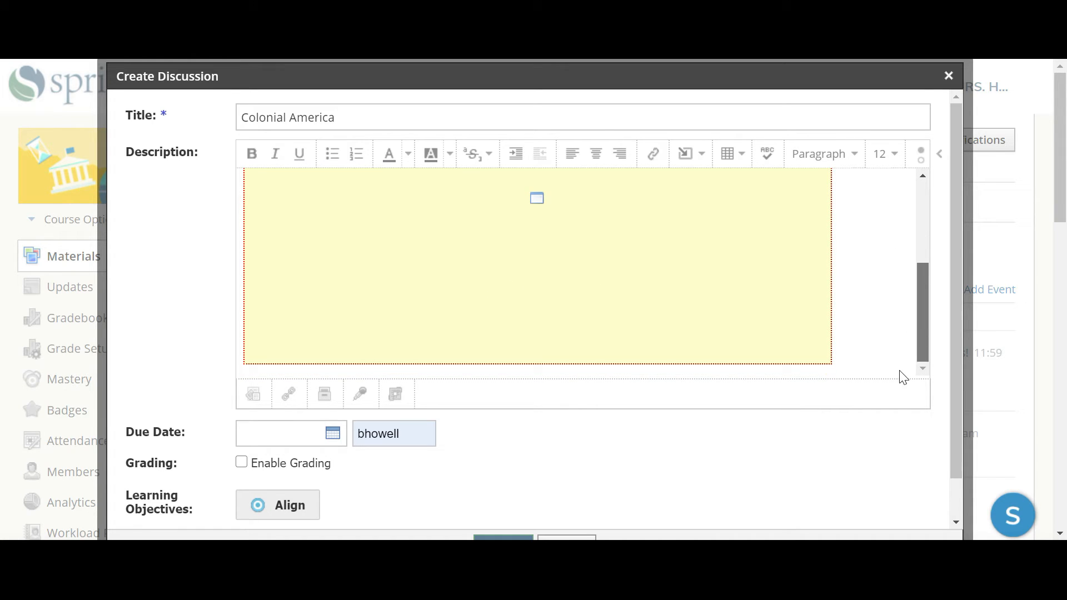
key("Return")
left_click(858, 341)
key("Return")
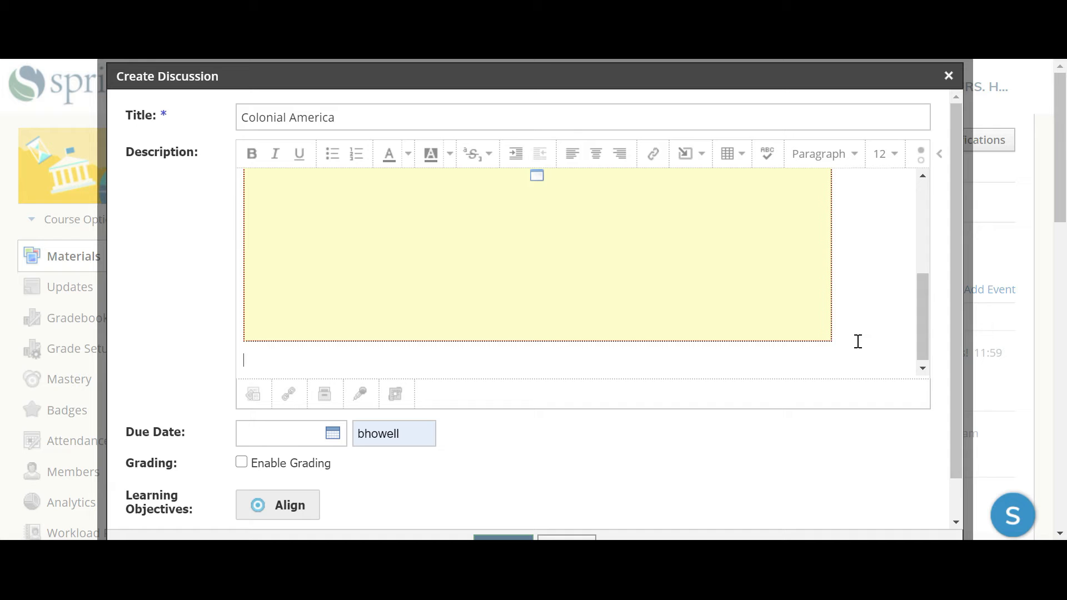
type("After viewing the video above, answer the following questions in complete sentences:  Which region was settled primarily for religious reasons?  If you were a farmer wanting to grow cash crops, where would you rather live: in the New England colonies or southern colonies? Justify your answer.")
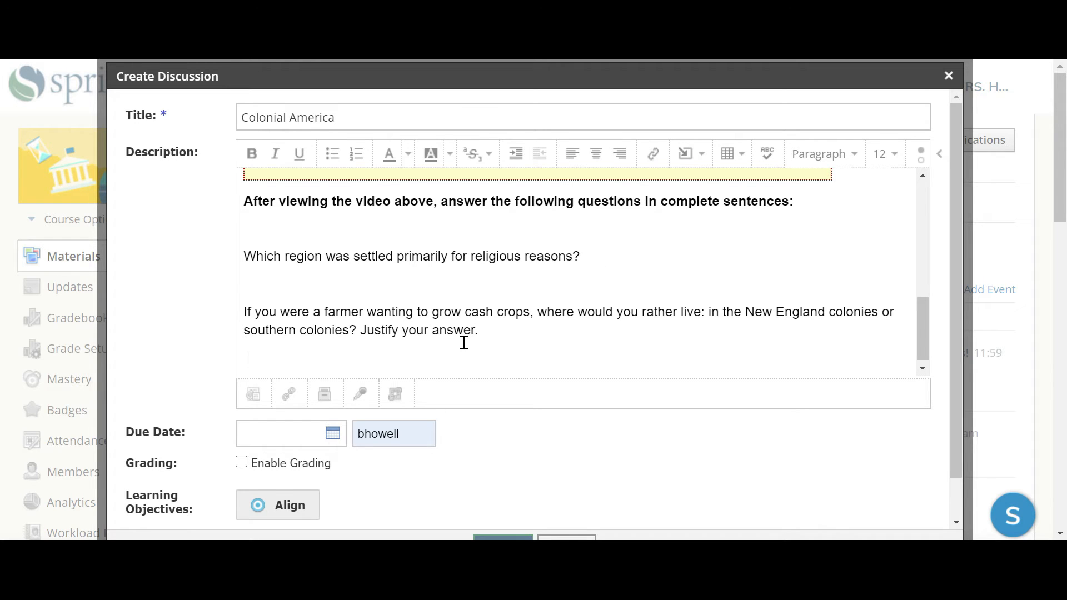
scroll(508, 374, "down", 1)
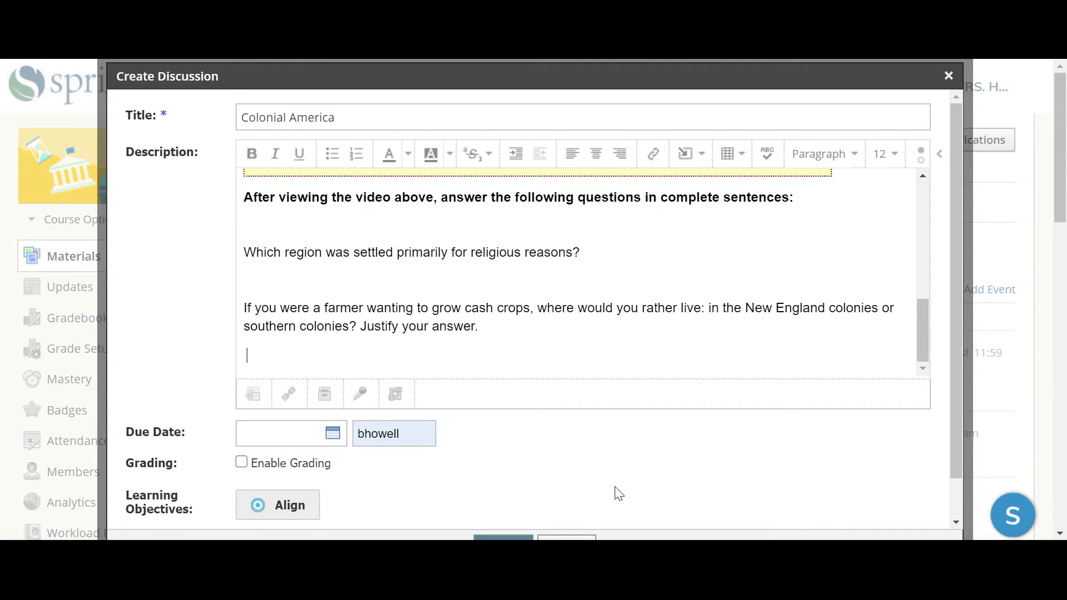
- Set the discussion's due date to 7/31/20 at 11:00PM
left_click(312, 441)
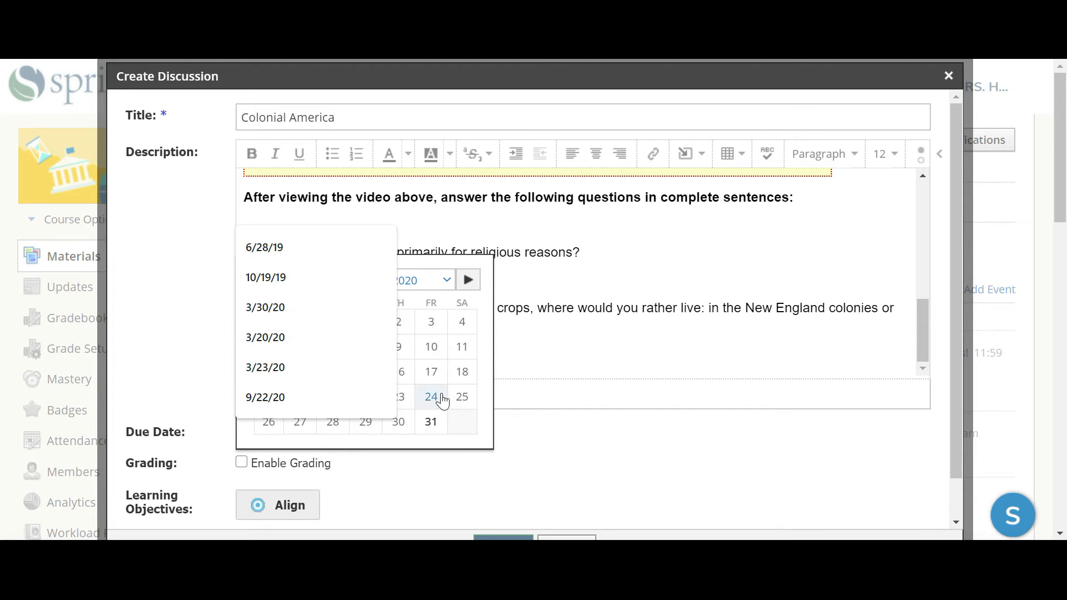
left_click(432, 424)
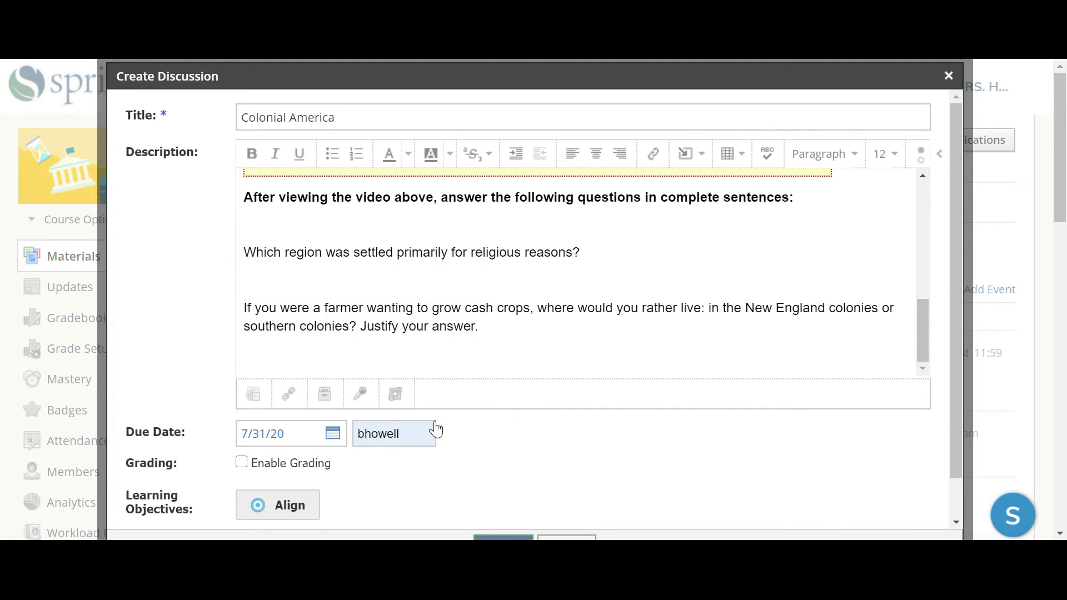
left_click(396, 439)
type("11:00AM")
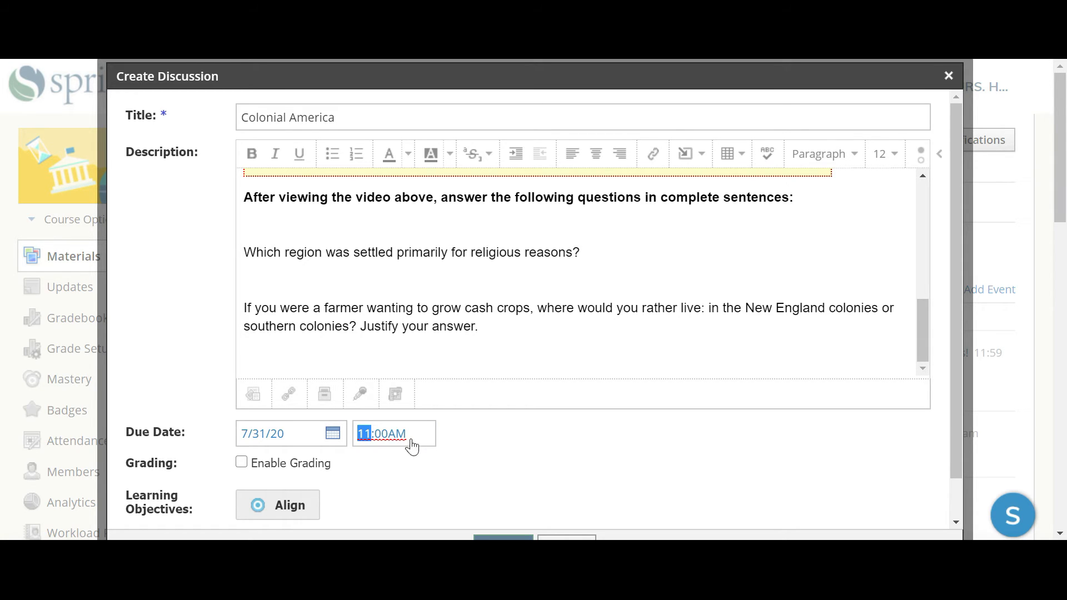
left_click(394, 444)
type("p")
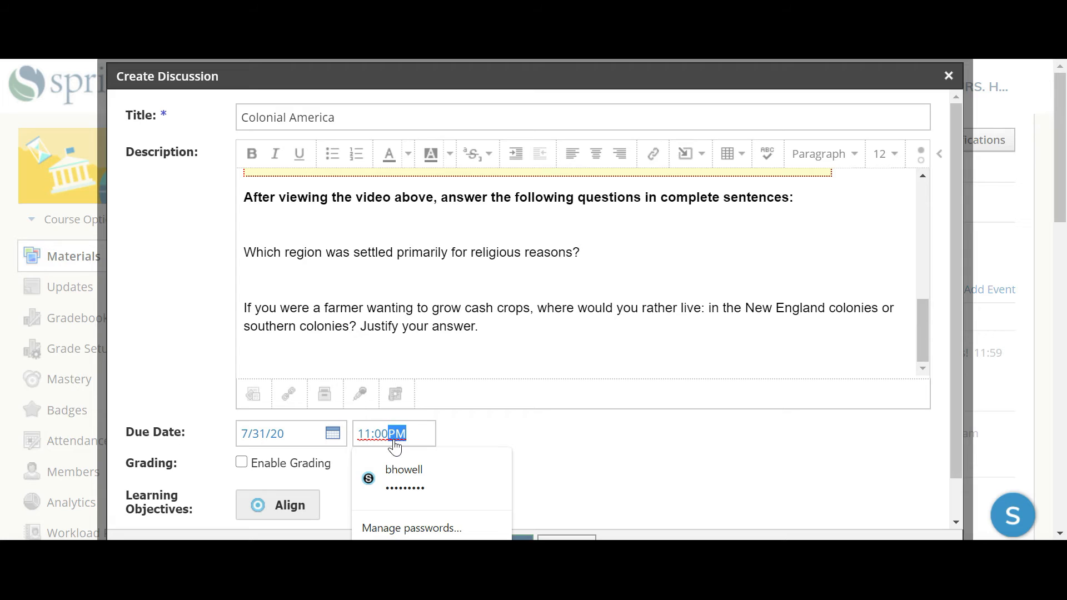
- Enable grading for the discussion and assign it to the Daily grading category
scroll(517, 453, "down", 1)
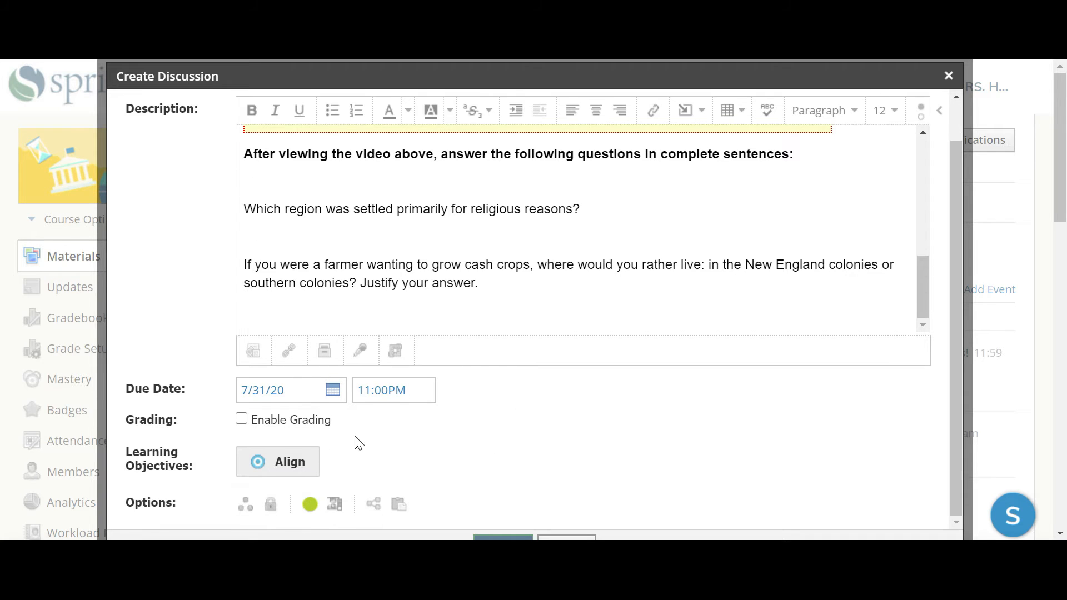
left_click(241, 420)
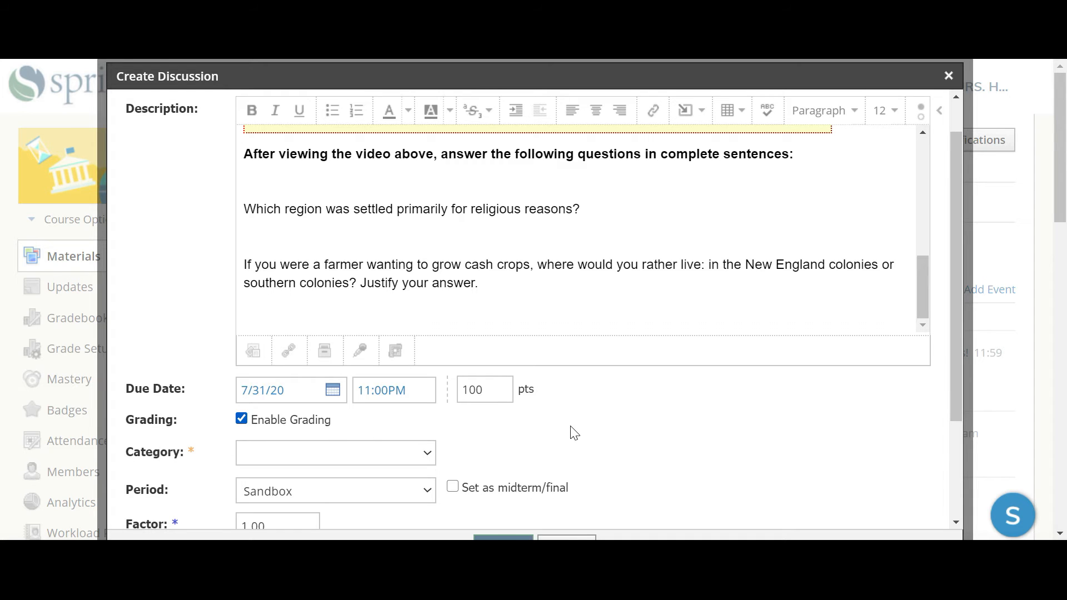
scroll(575, 433, "down", 2)
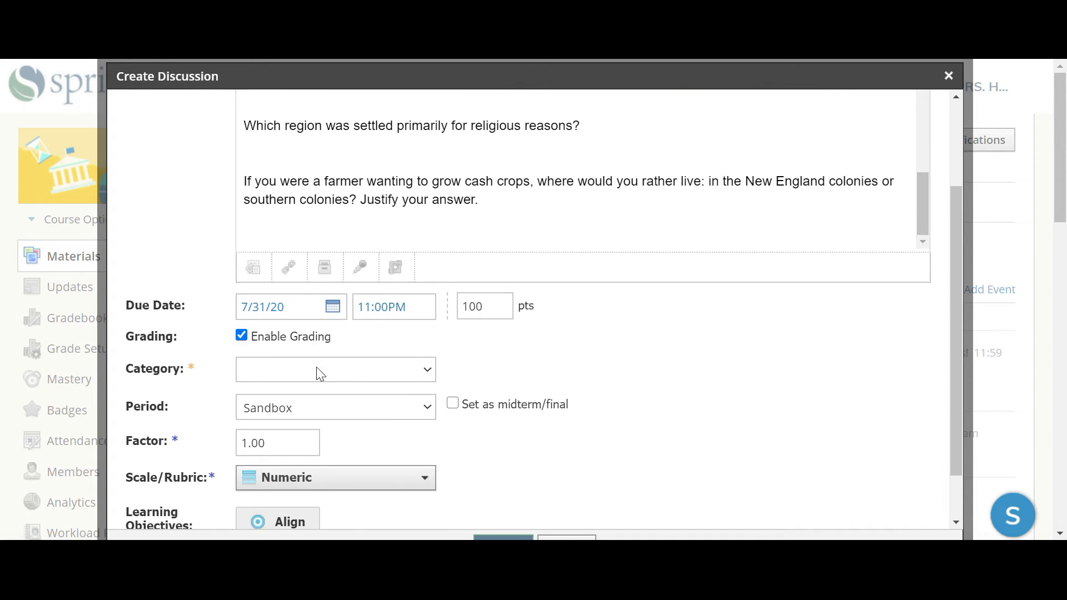
left_click(431, 367)
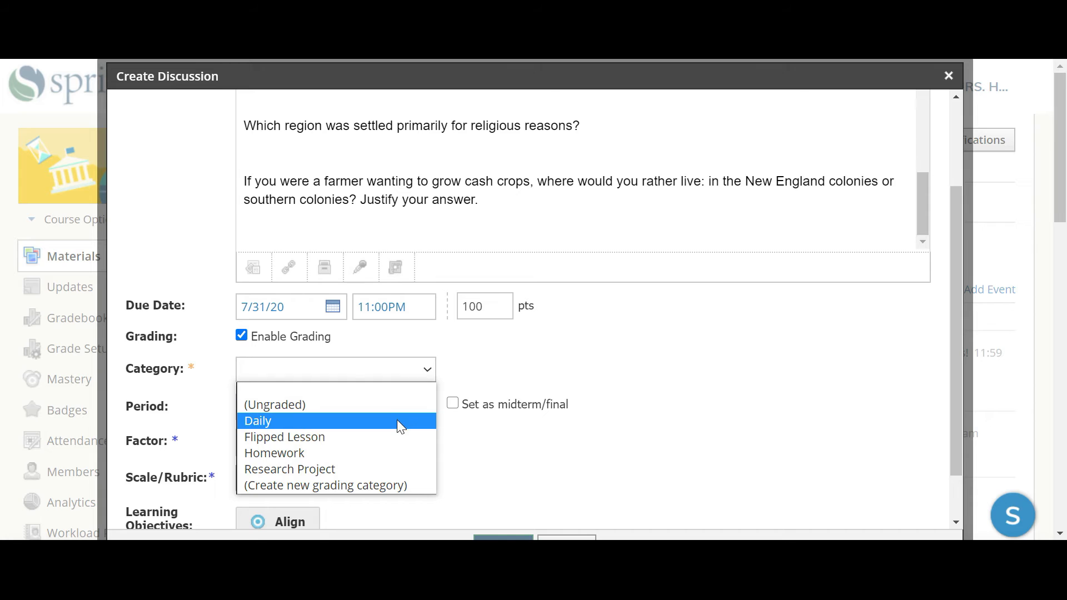
left_click(400, 431)
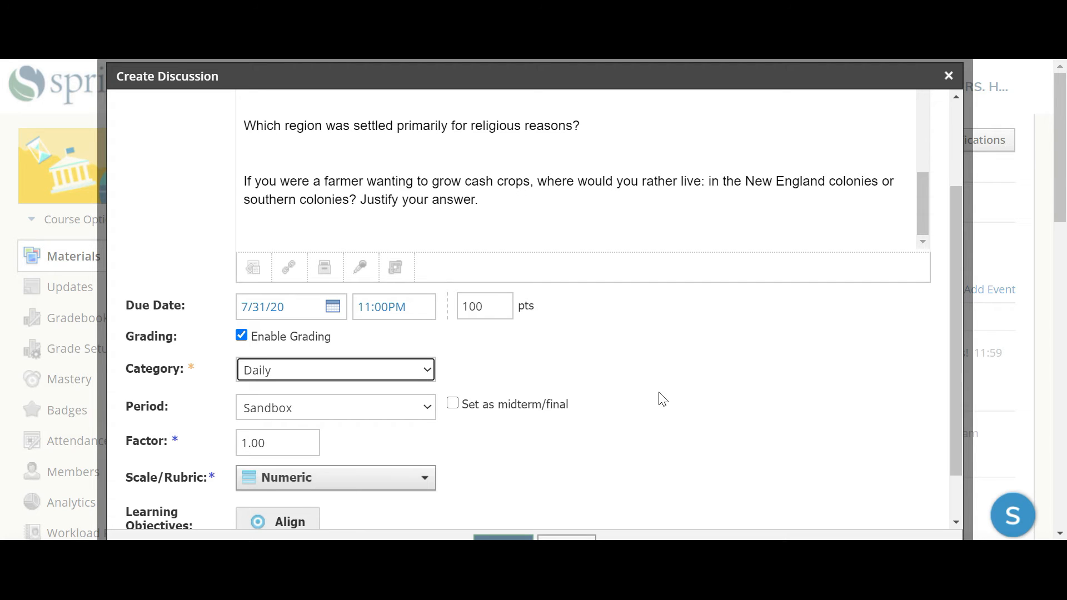
- Create the Colonial America discussion with the current grading settings
scroll(662, 399, "down", 1)
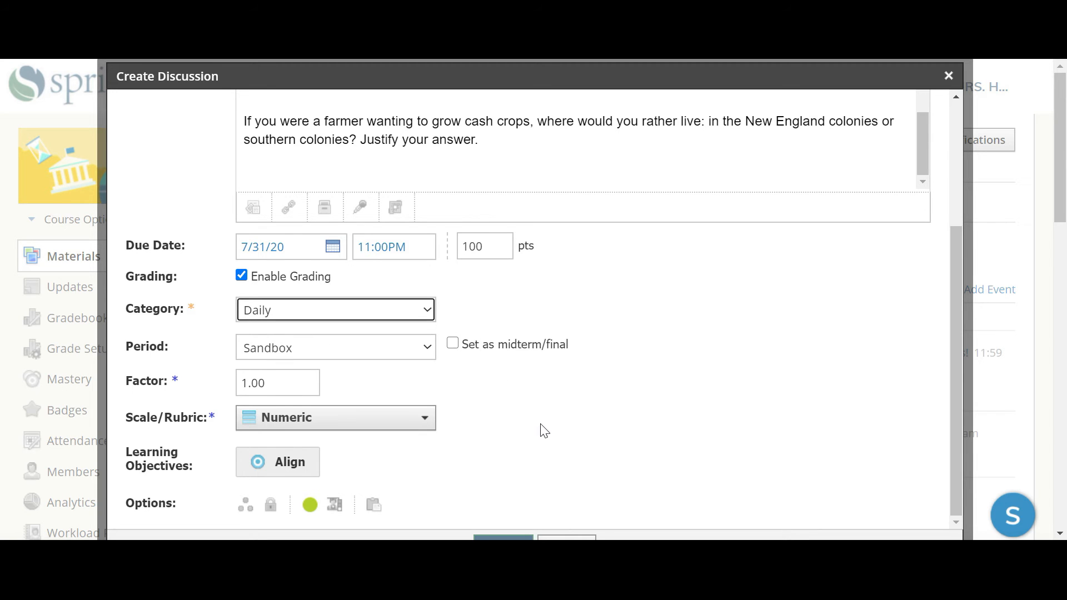
scroll(545, 428, "down", 2)
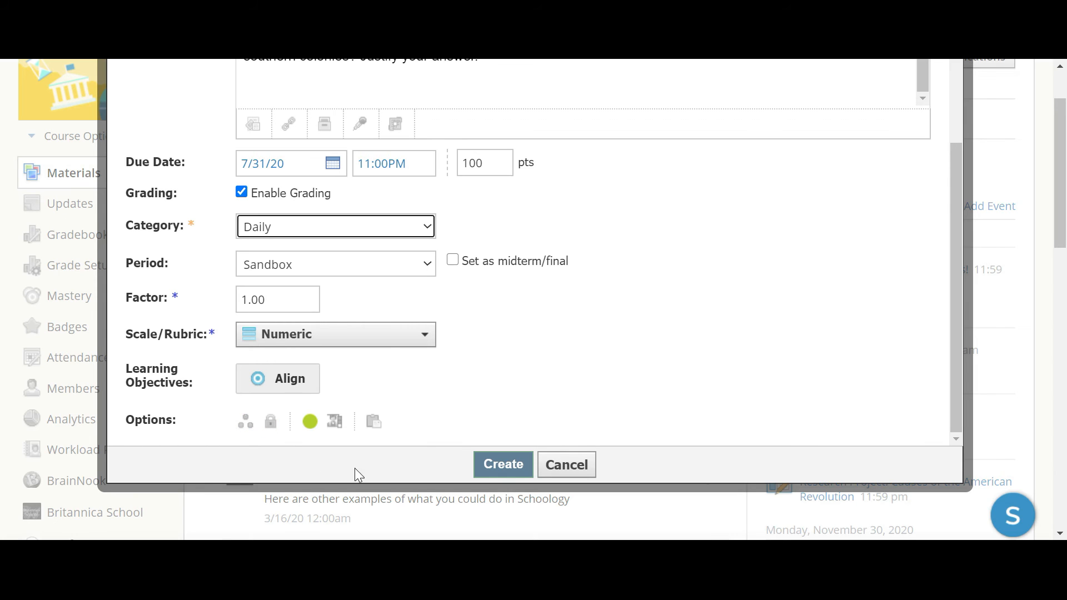
left_click(497, 467)
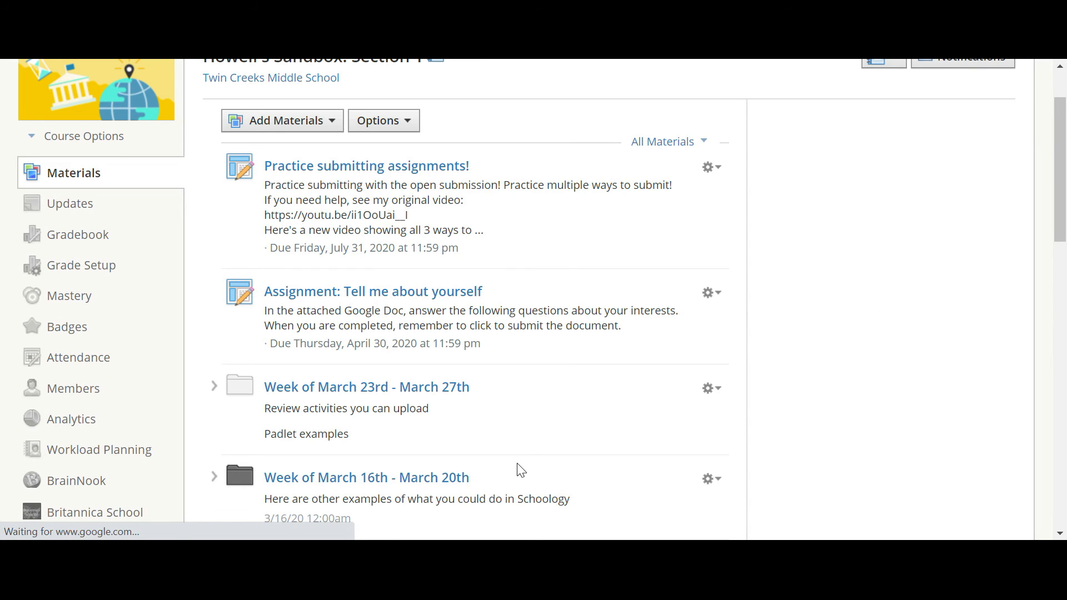
- Move the Colonial America discussion up the course materials list, directly below "Practice submitting assignments!"
scroll(514, 437, "down", 3)
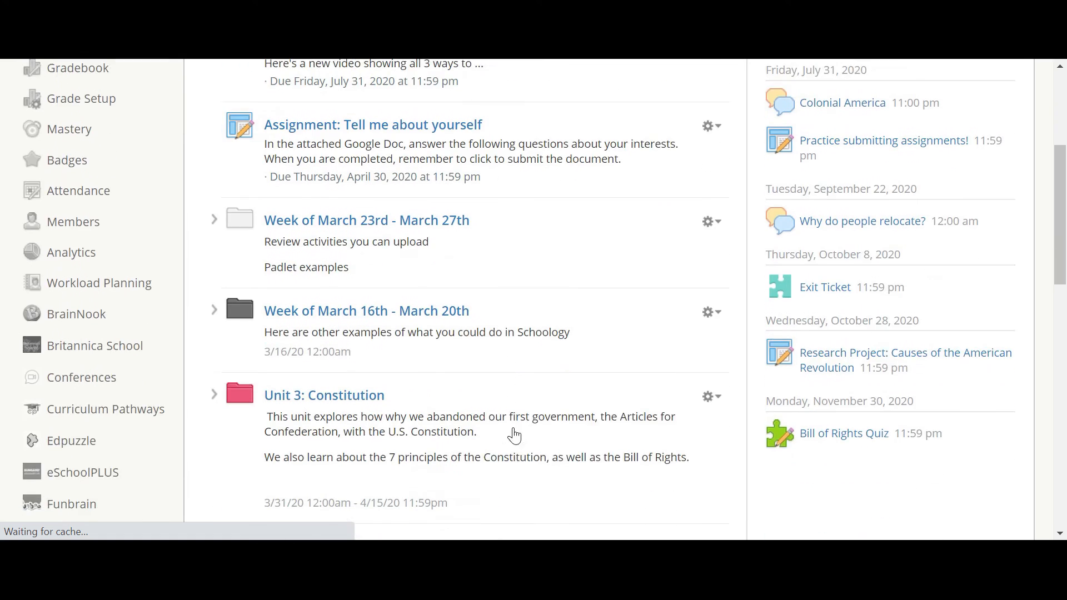
scroll(515, 436, "down", 14)
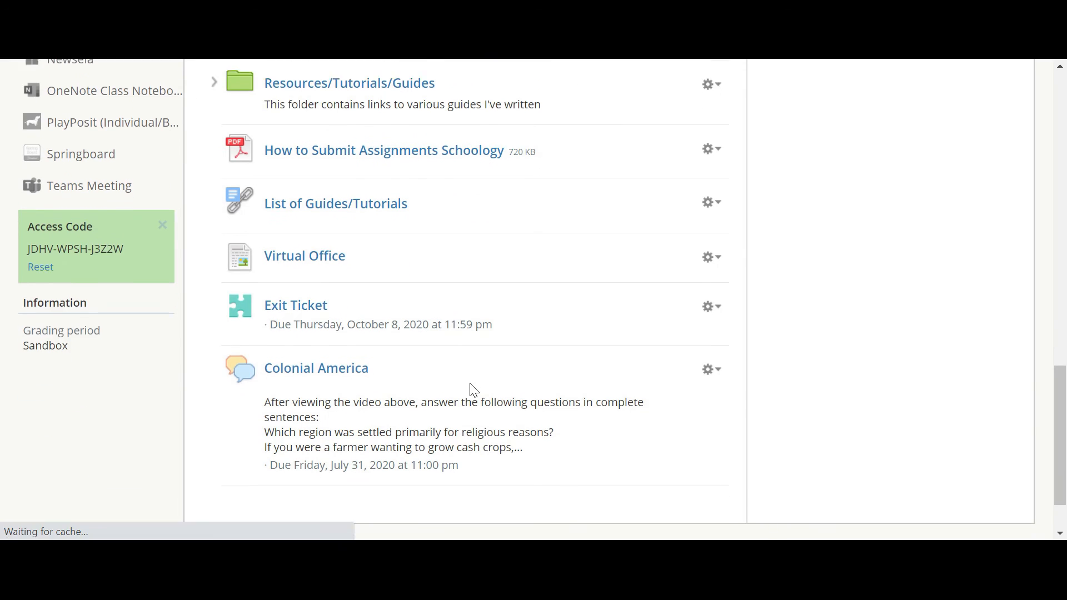
scroll(474, 390, "down", 2)
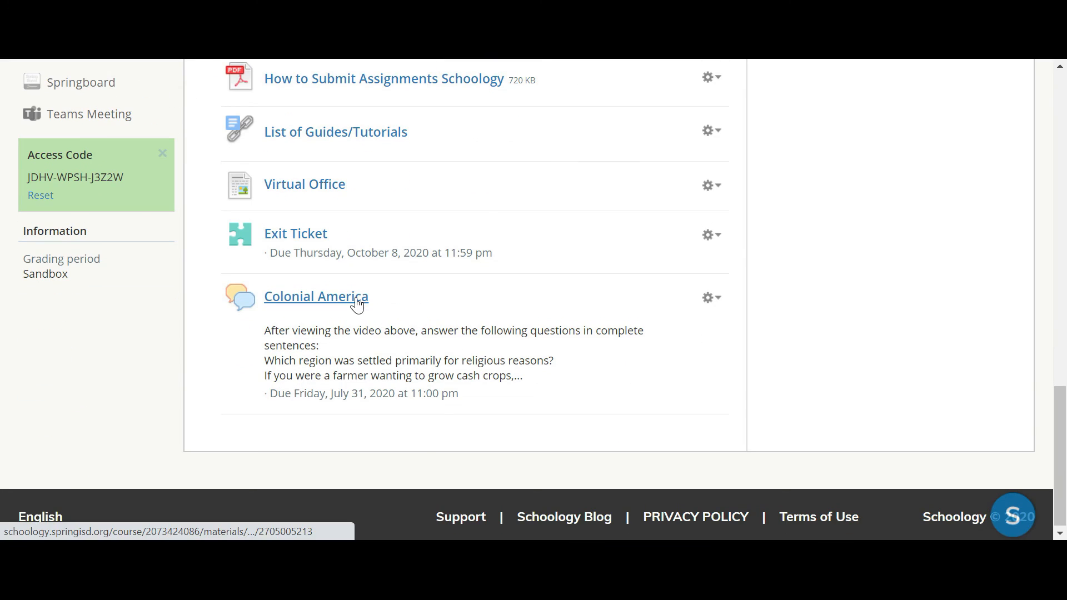
left_click_drag(362, 295, 368, 369)
scroll(369, 195, "up", 12)
scroll(373, 166, "up", 8)
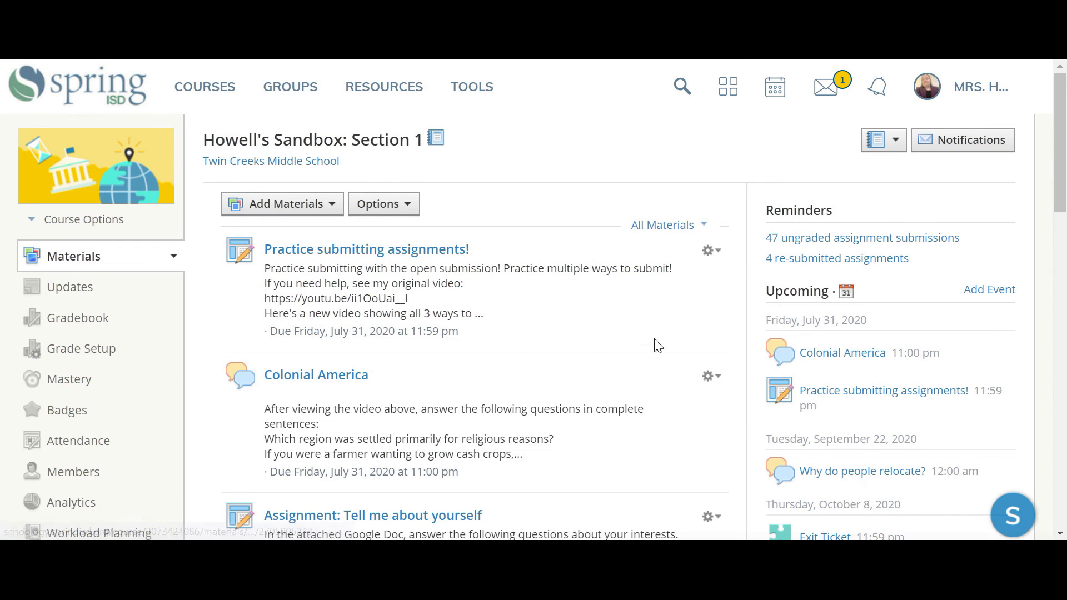
- Open the Colonial America discussion from the upcoming events and briefly play the embedded video, pausing it after a few seconds
left_click(838, 357)
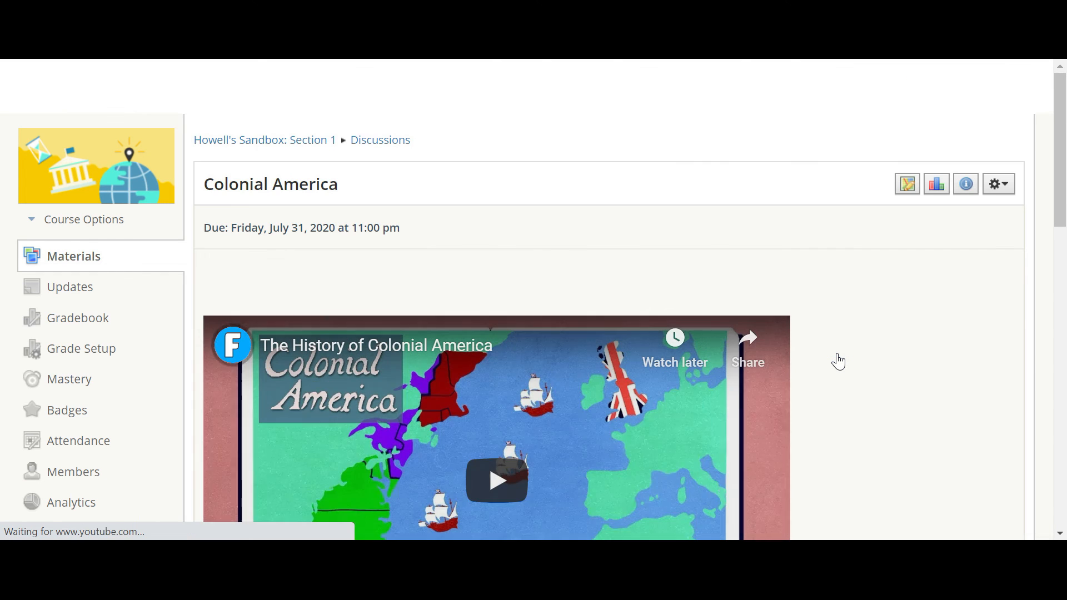
scroll(838, 359, "down", 5)
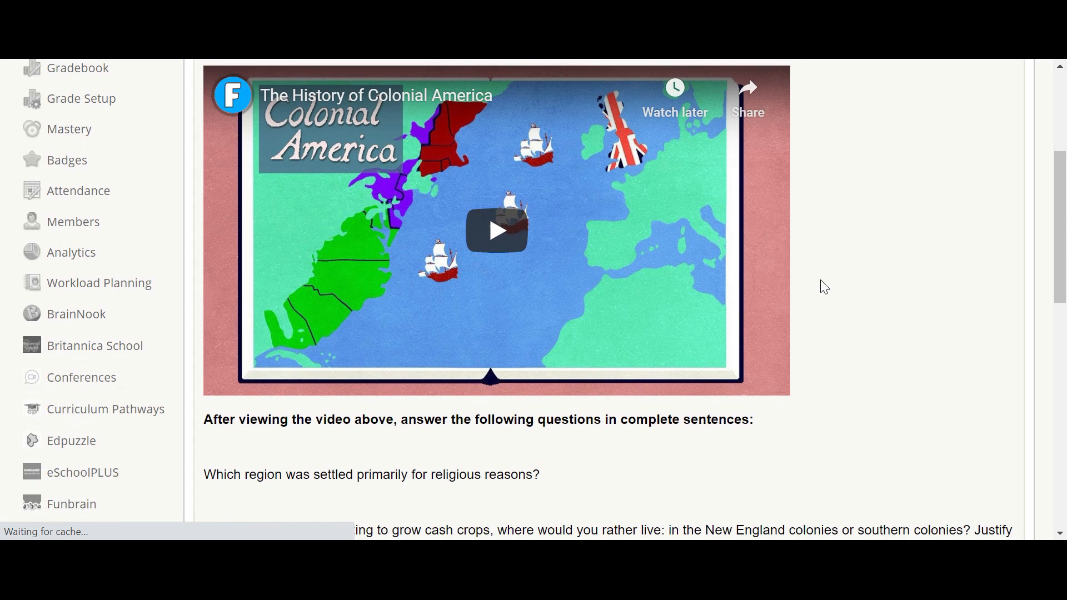
scroll(574, 285, "down", 1)
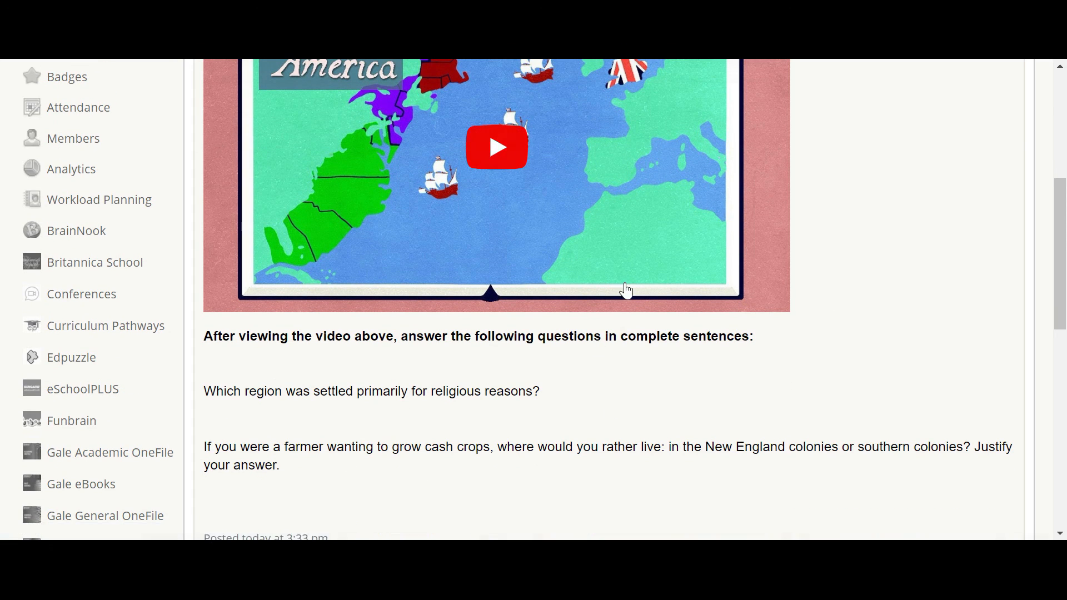
scroll(626, 289, "up", 2)
left_click(497, 236)
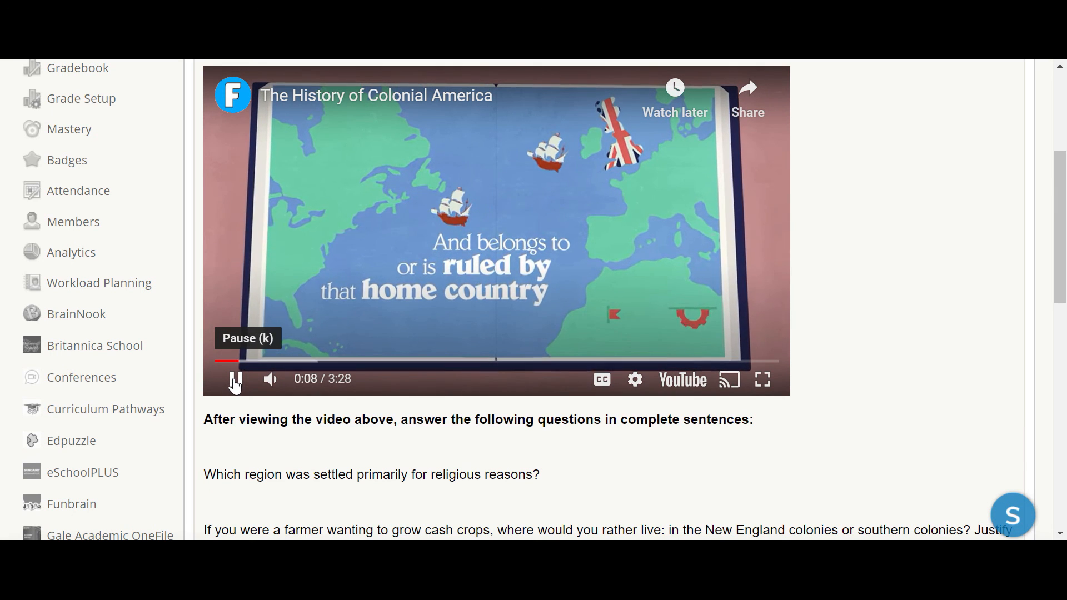
left_click(236, 381)
- Review the questions and comment area below the video, and return to the course's main page
scroll(299, 371, "down", 2)
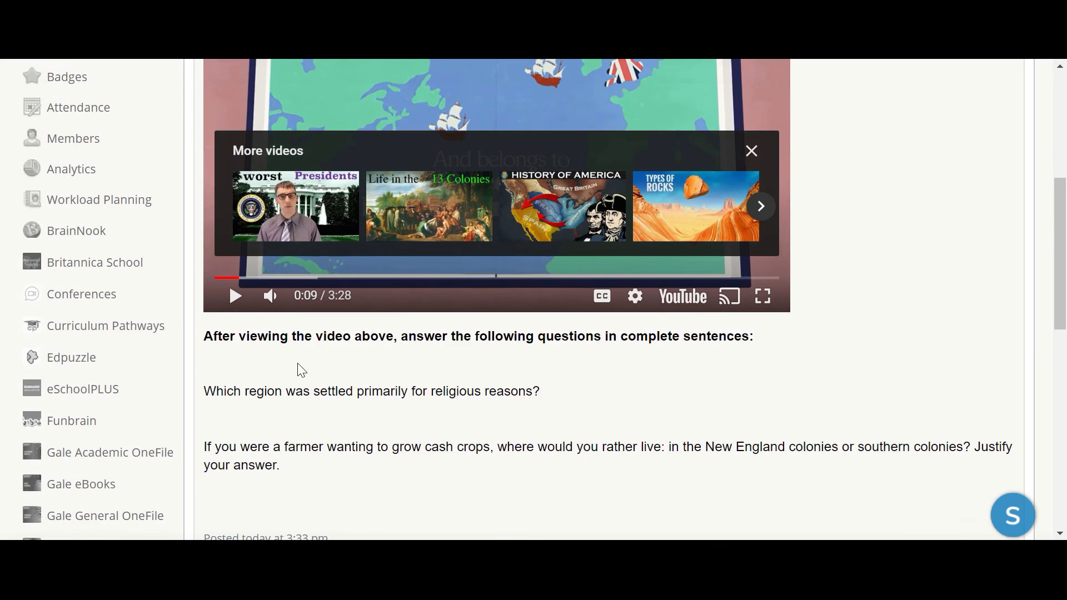
scroll(299, 371, "down", 3)
scroll(427, 440, "down", 1)
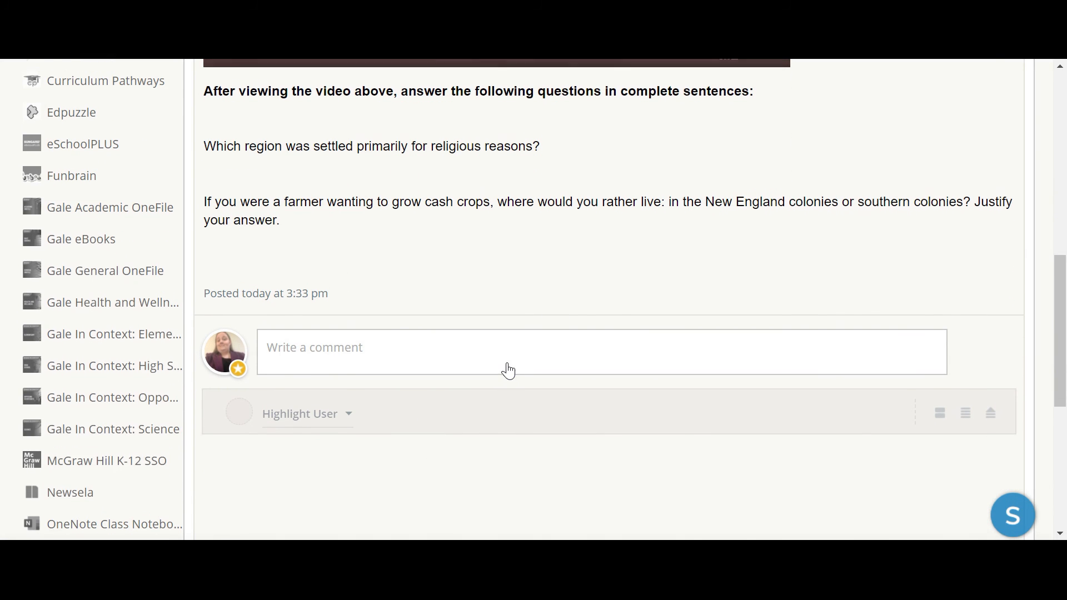
scroll(509, 371, "up", 10)
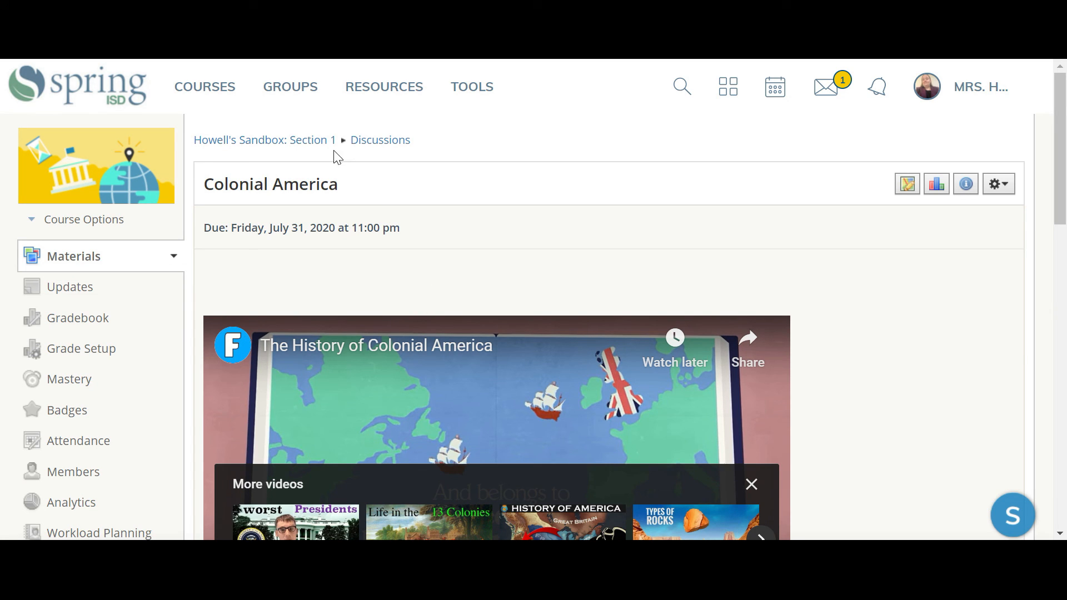
left_click(300, 145)
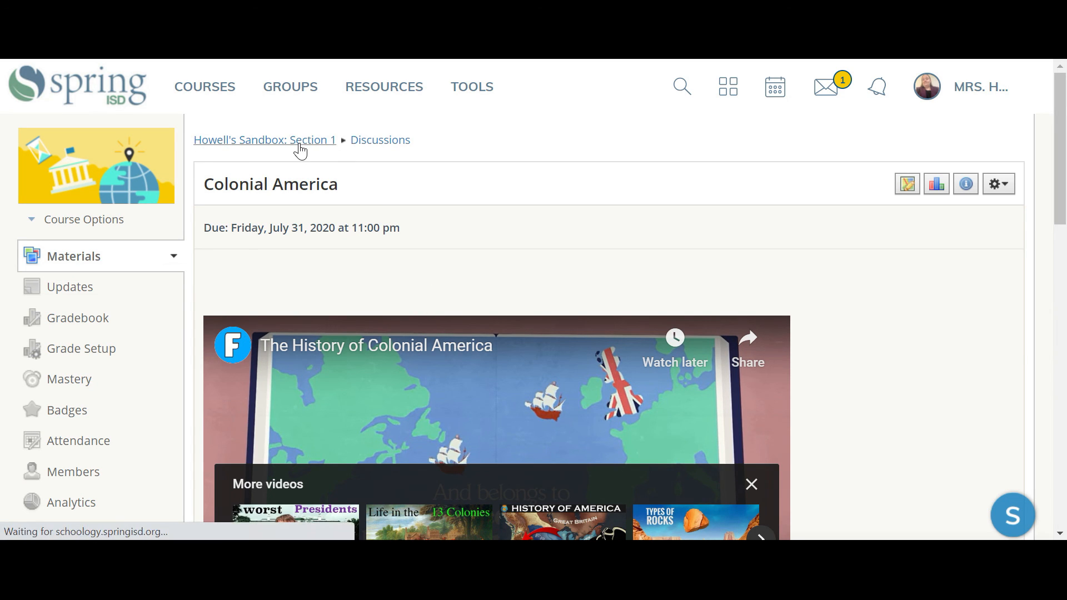